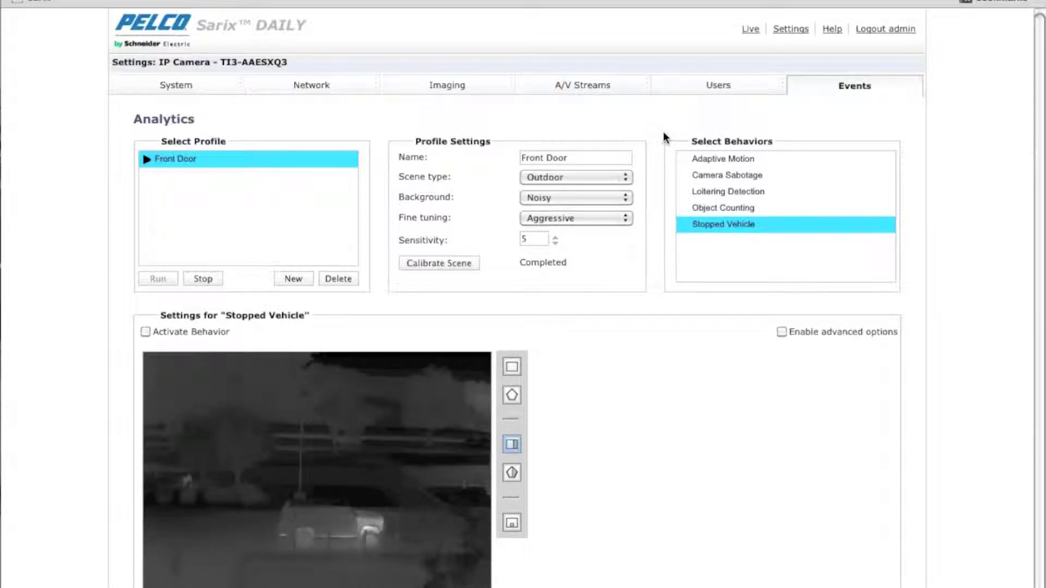
Step: Enable advanced options for Stopped Vehicle (sensitivity 3) and pick the rectangular zone tool
click(488, 31)
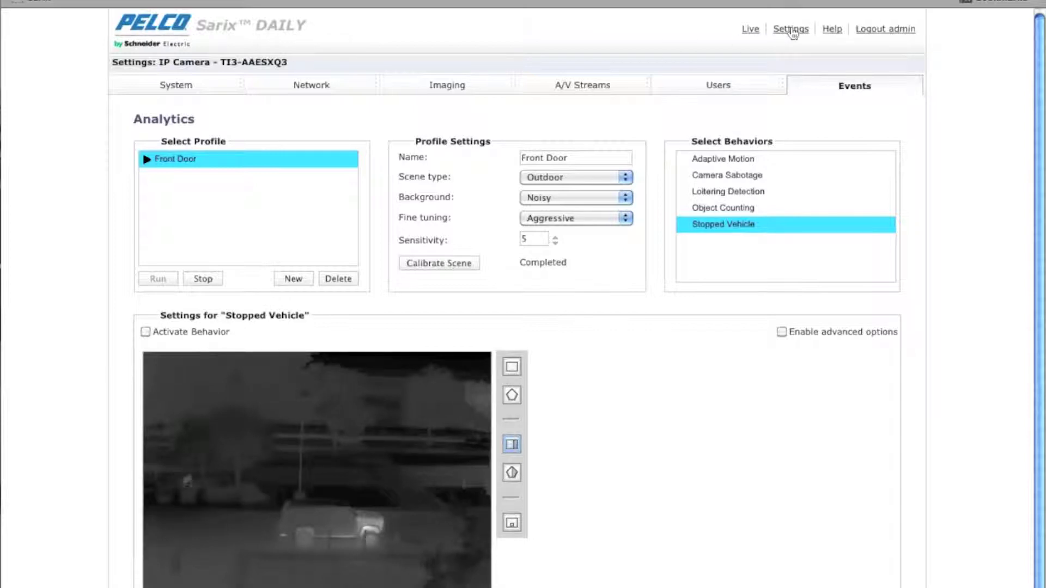
mouse_move(848, 91)
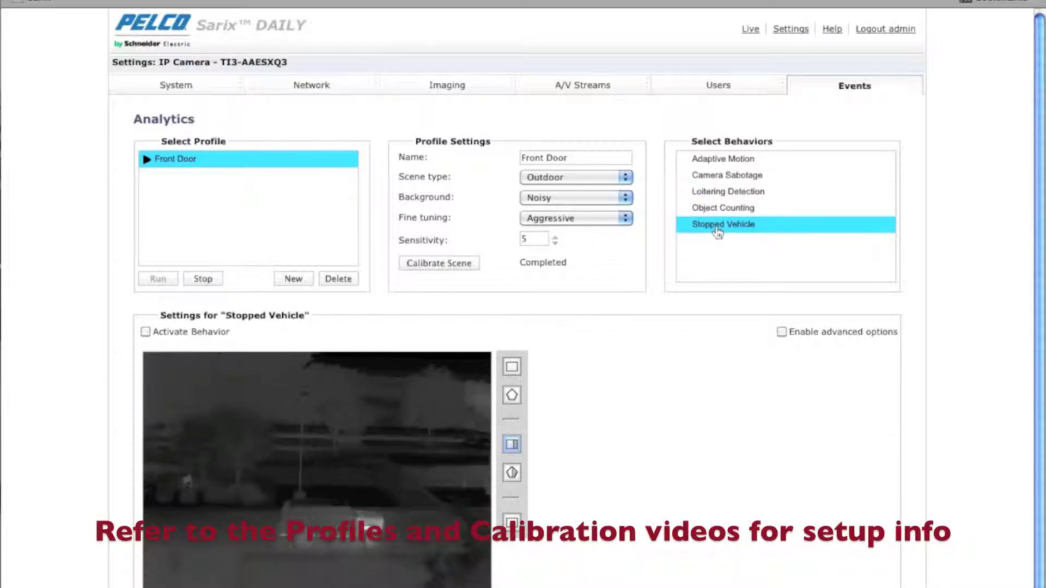
click(782, 332)
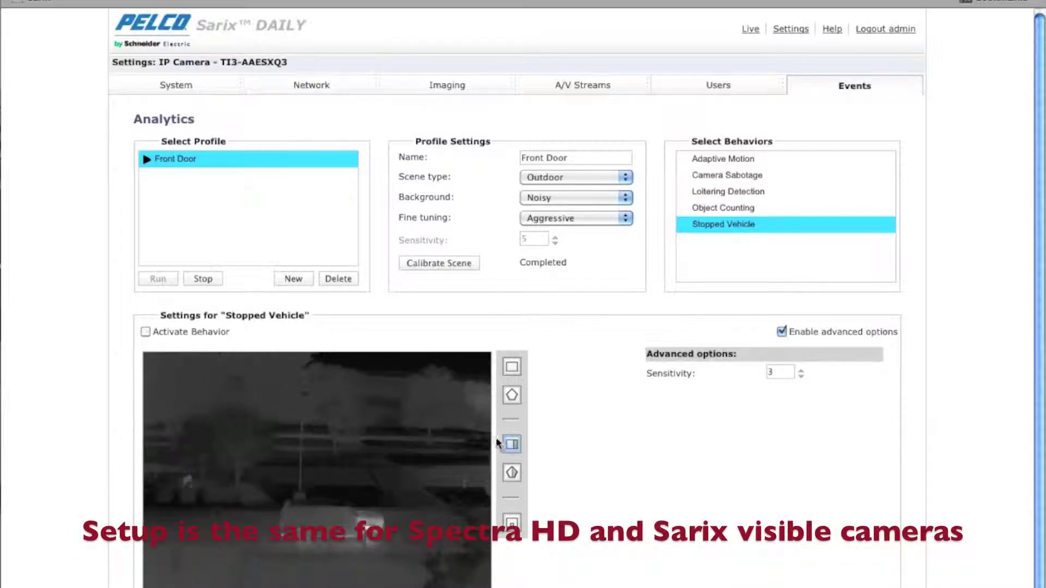
right_click(511, 368)
key(Escape)
click(512, 368)
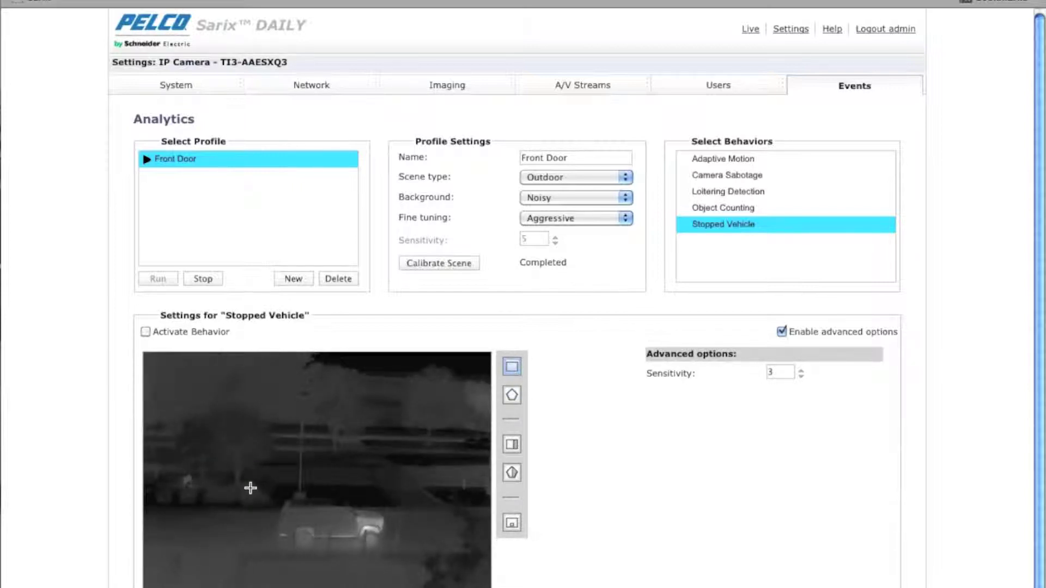
Step: Draw a rectangular detection zone over the parked vehicle and name it 'Stopped vehicle'
drag(250, 488, 409, 553)
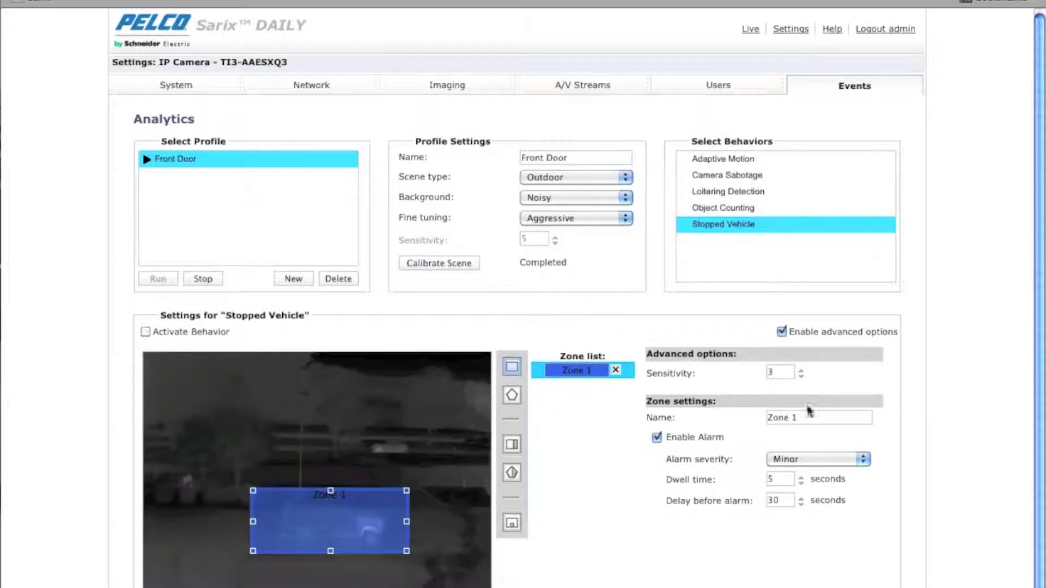
drag(801, 416, 761, 420)
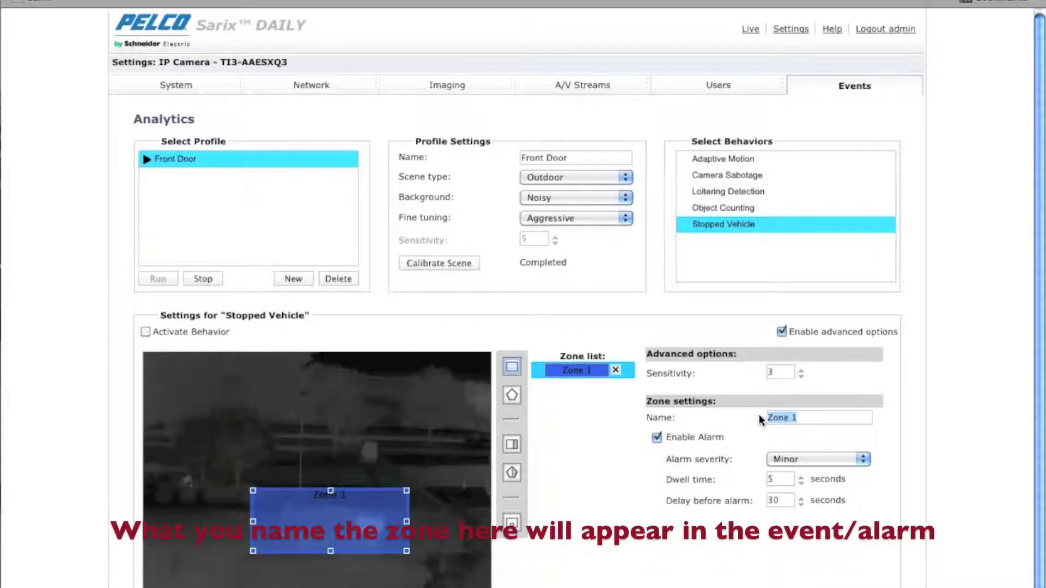
text(Stoppe)
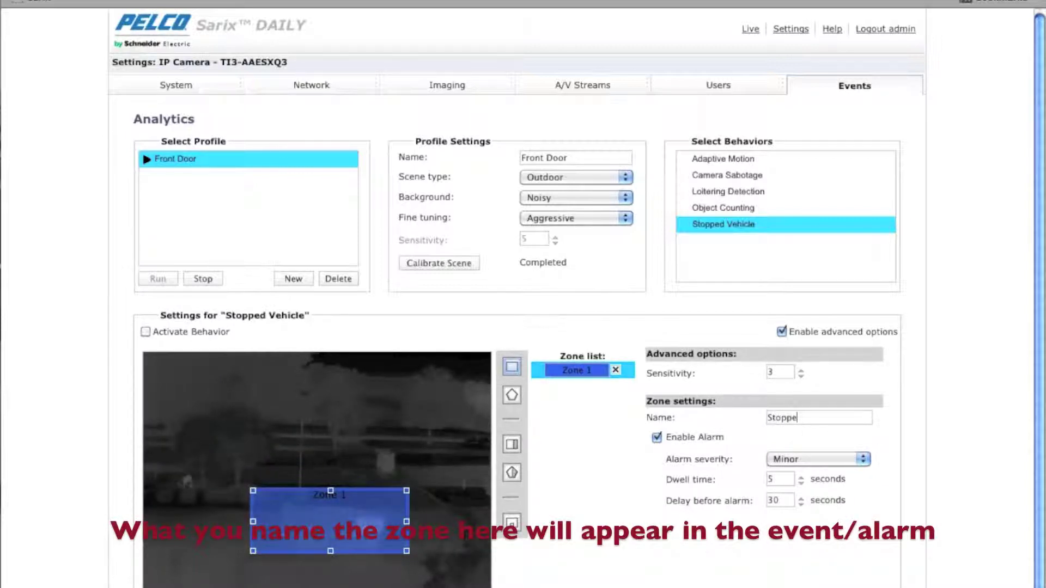
text(d vehic)
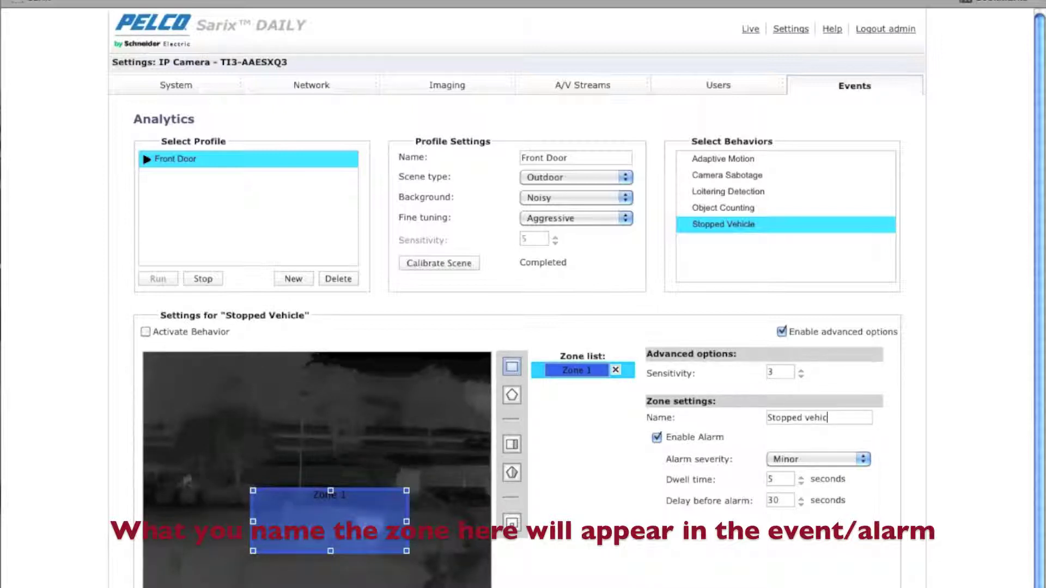
text(le)
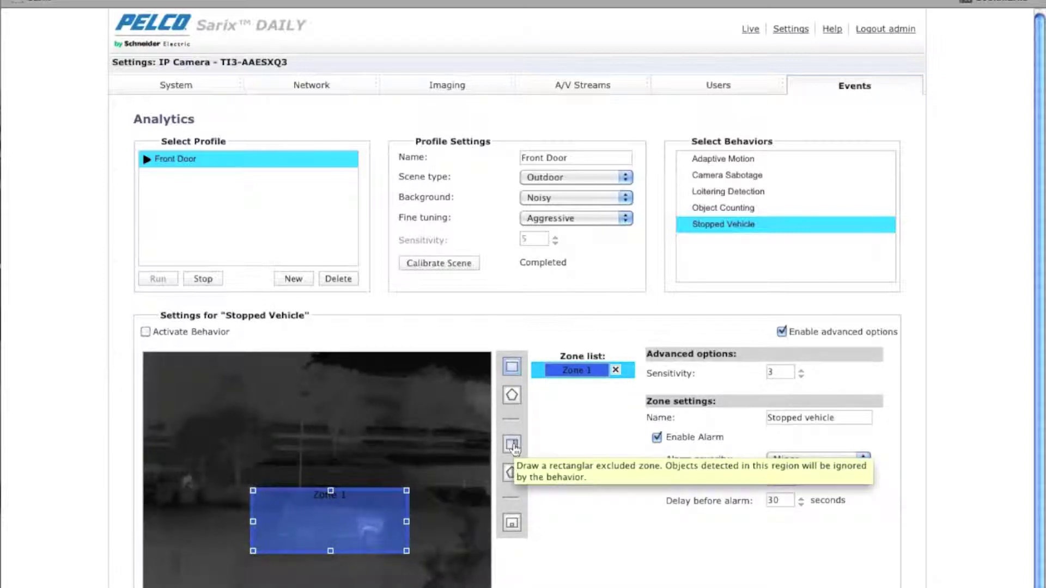
Step: Draw the rectangular excluded zone 'Exclude 1' over the image's top-left area
click(512, 445)
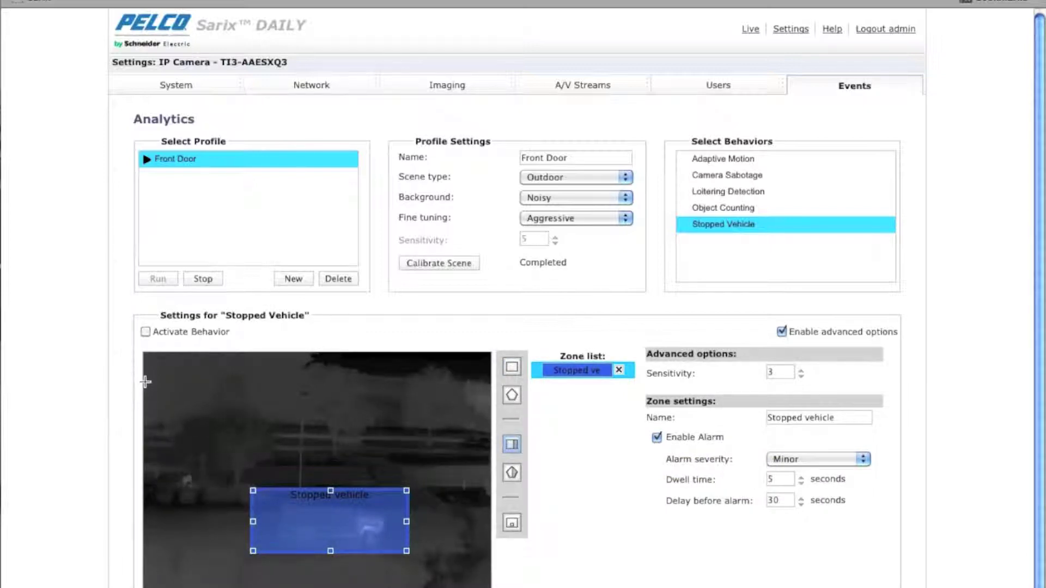
mouse_move(144, 381)
mouse_down()
mouse_move(280, 495)
mouse_move(264, 490)
mouse_move(263, 473)
mouse_move(264, 497)
mouse_move(281, 492)
mouse_move(271, 483)
mouse_move(272, 504)
mouse_up()
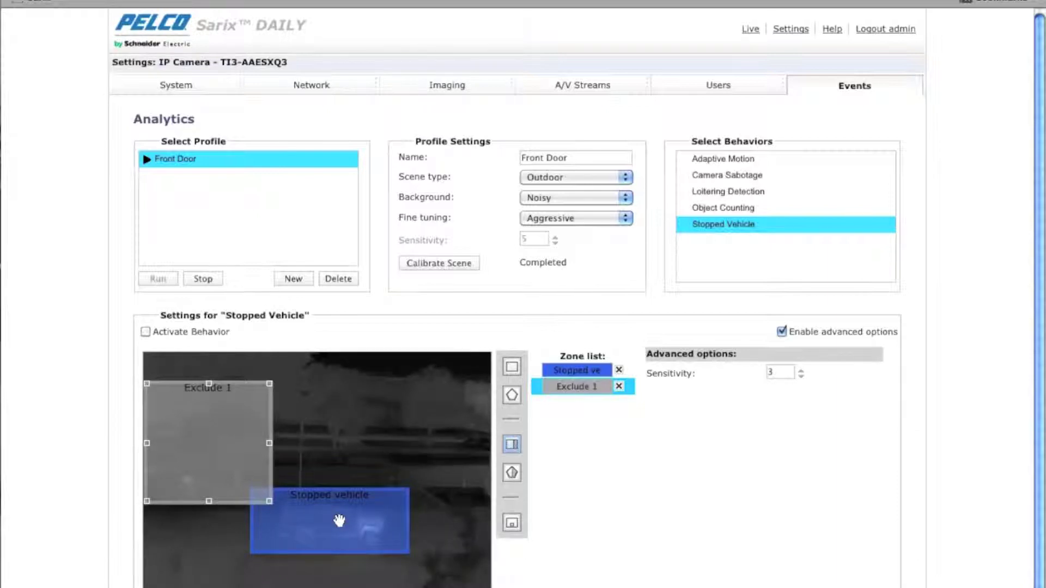
Step: Select the Stopped vehicle zone to show its alarm settings: Minor, 5 s dwell, 30 s delay
click(308, 520)
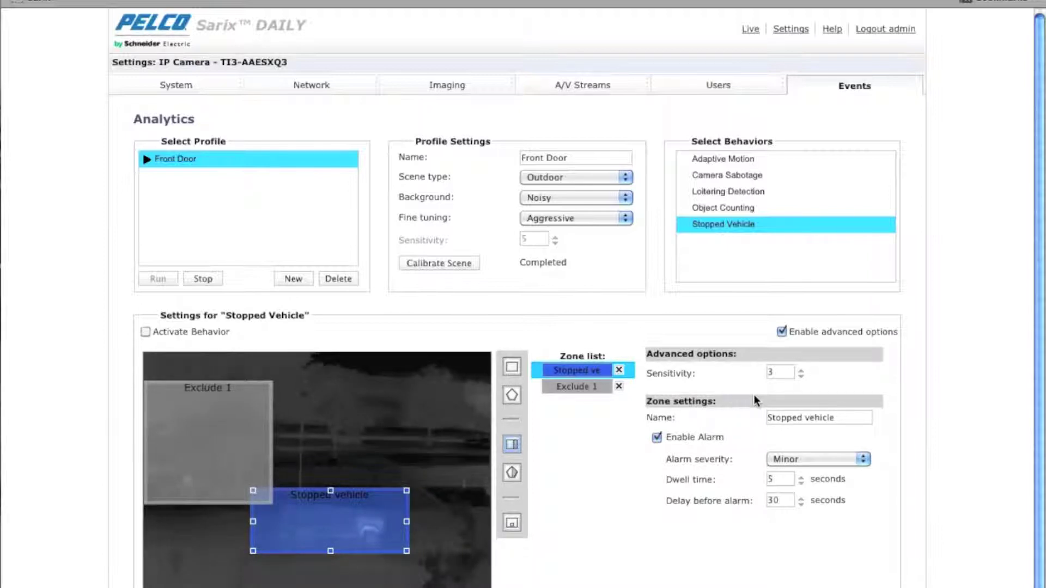
click(792, 372)
ctrl+click(726, 211)
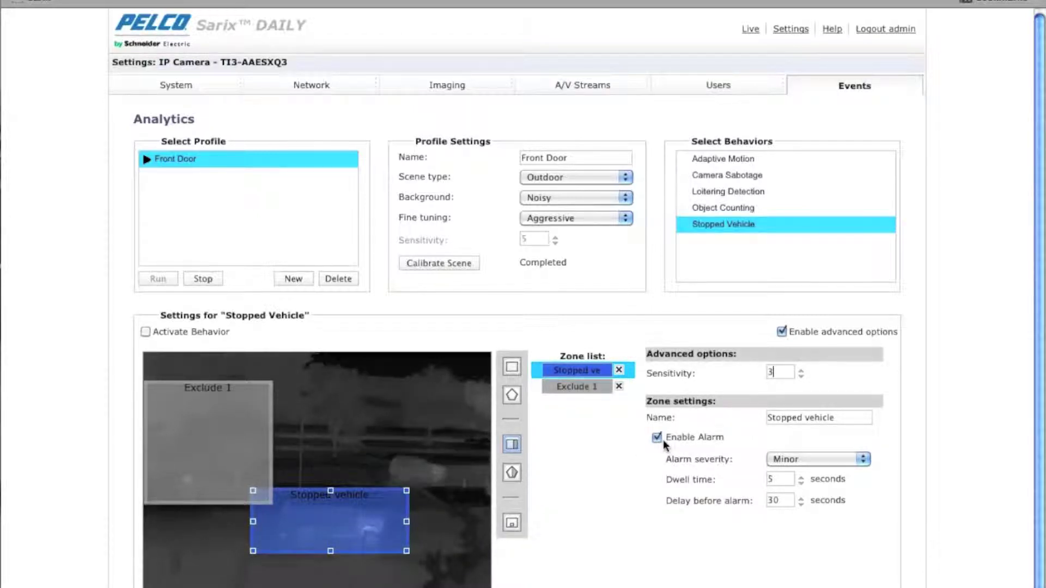
Step: Set the zone's alarm severity to Critical and its delay before alarm to 5 seconds
click(812, 460)
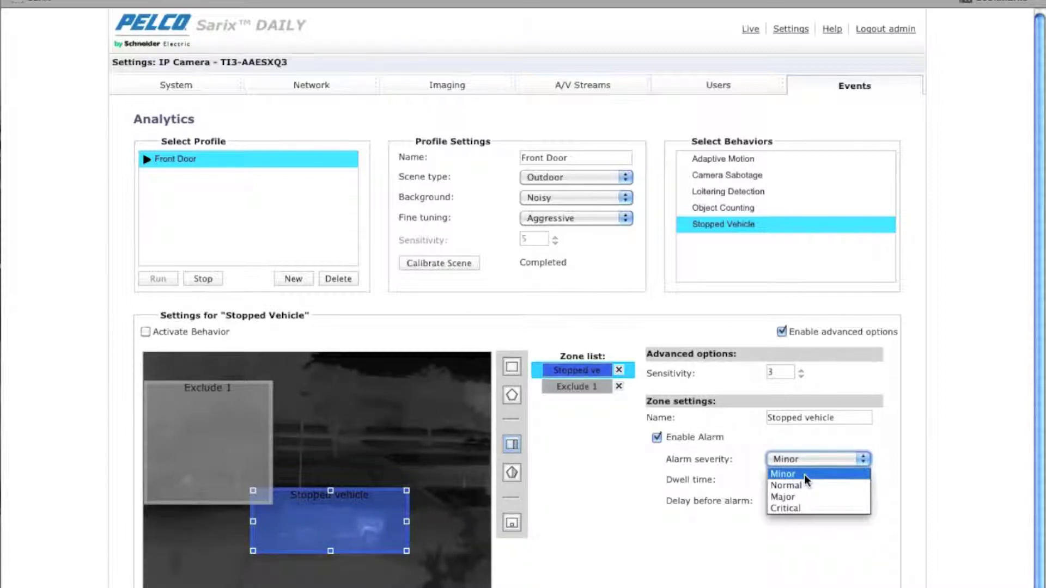
click(792, 509)
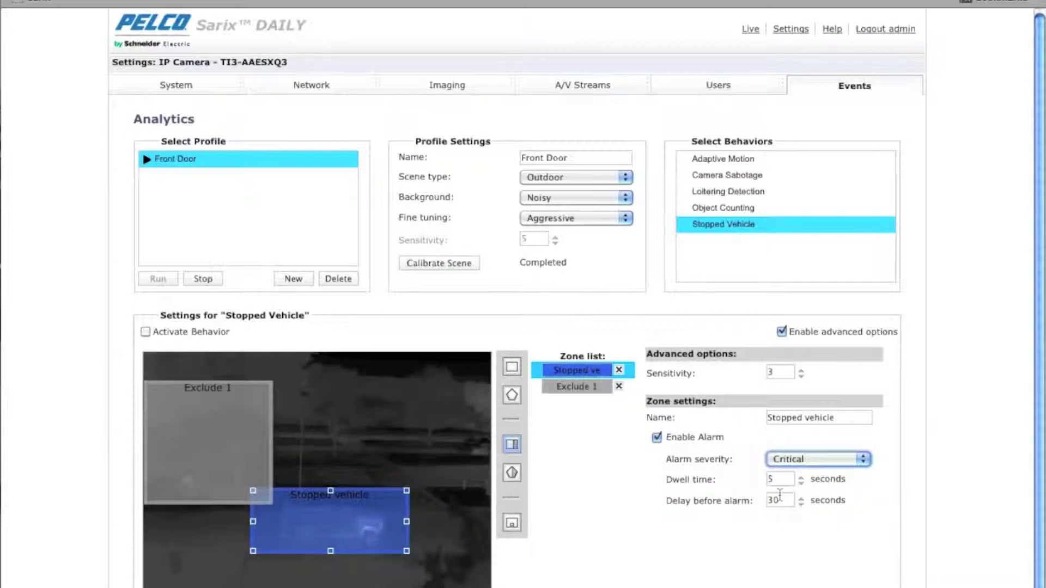
click(782, 499)
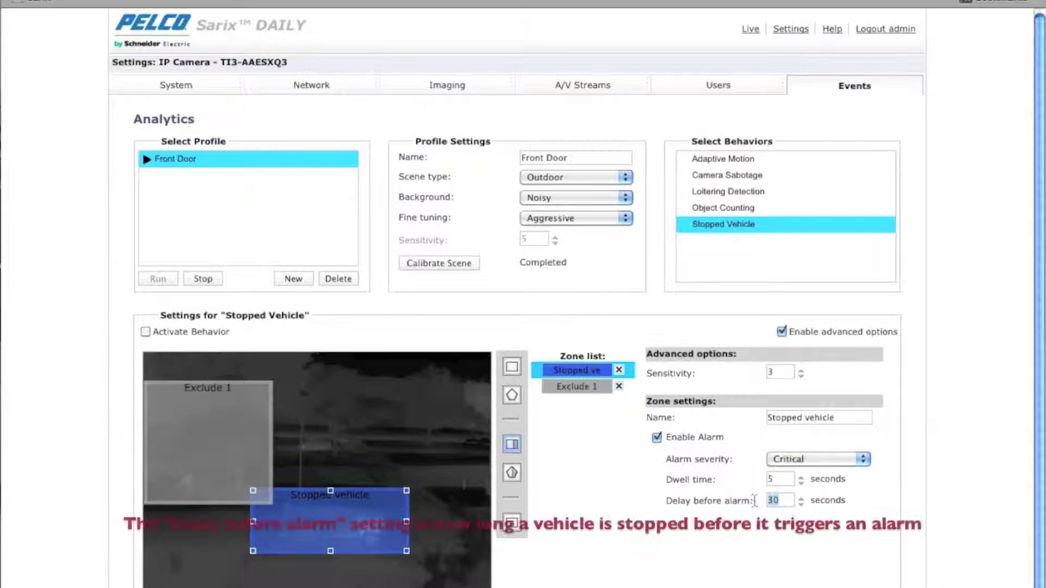
drag(781, 500, 756, 502)
text(5)
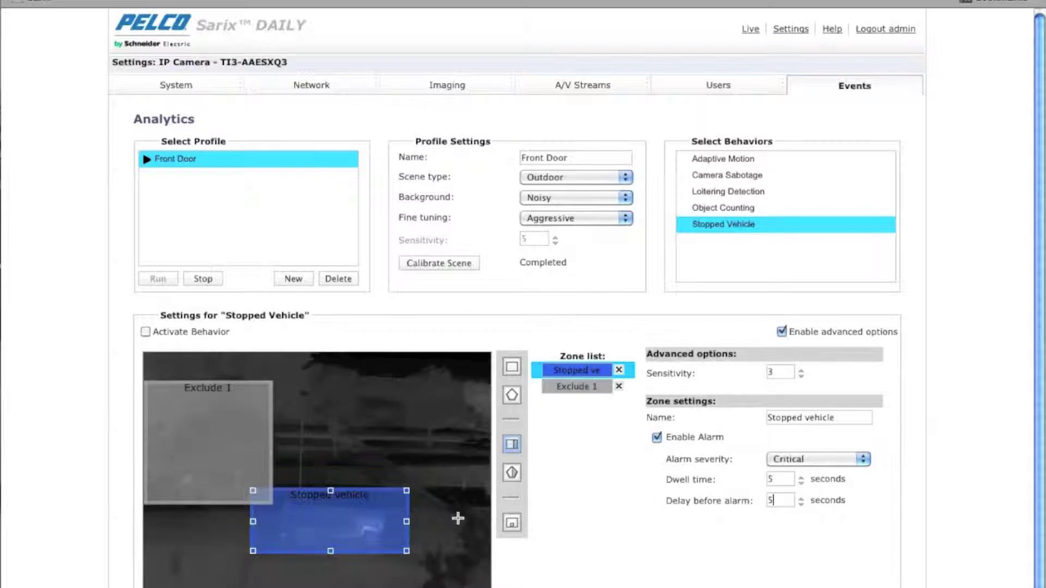
click(512, 525)
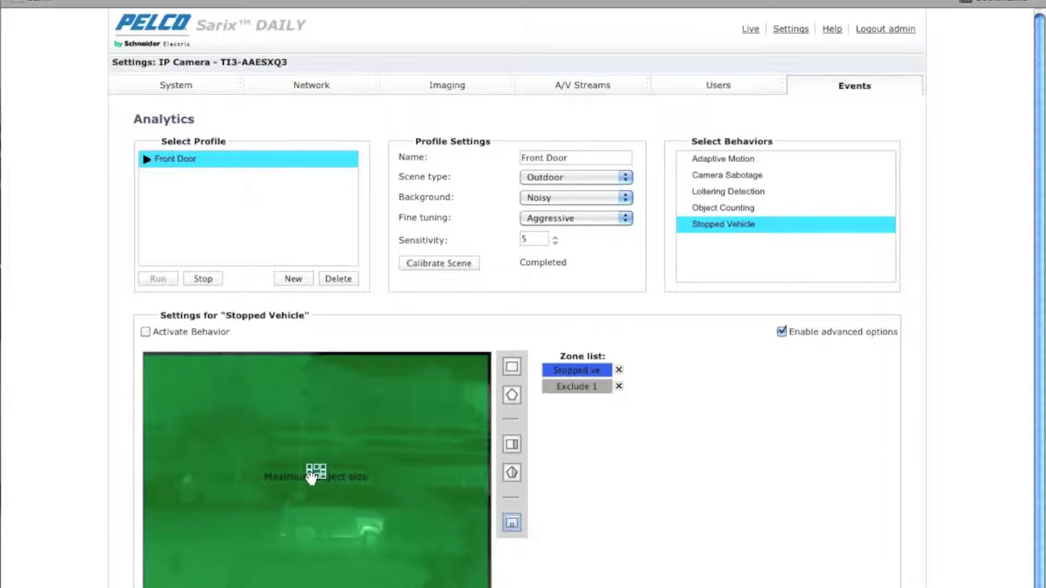
Step: Move the minimum object size box down onto the vehicle in the lower view
drag(317, 478, 309, 510)
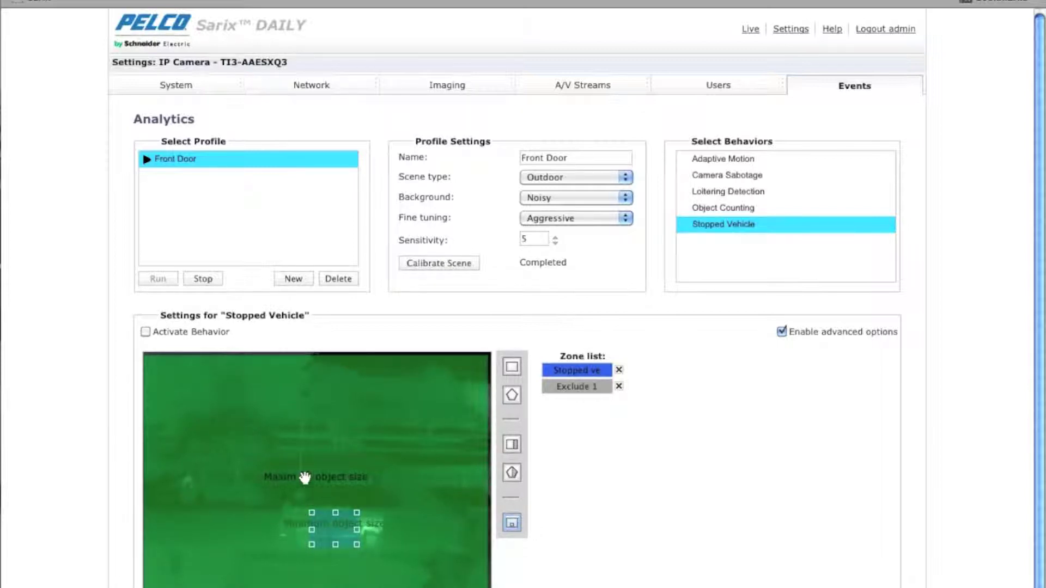
Step: Resize the maximum object size box to a rectangle just larger than the vehicle
click(198, 416)
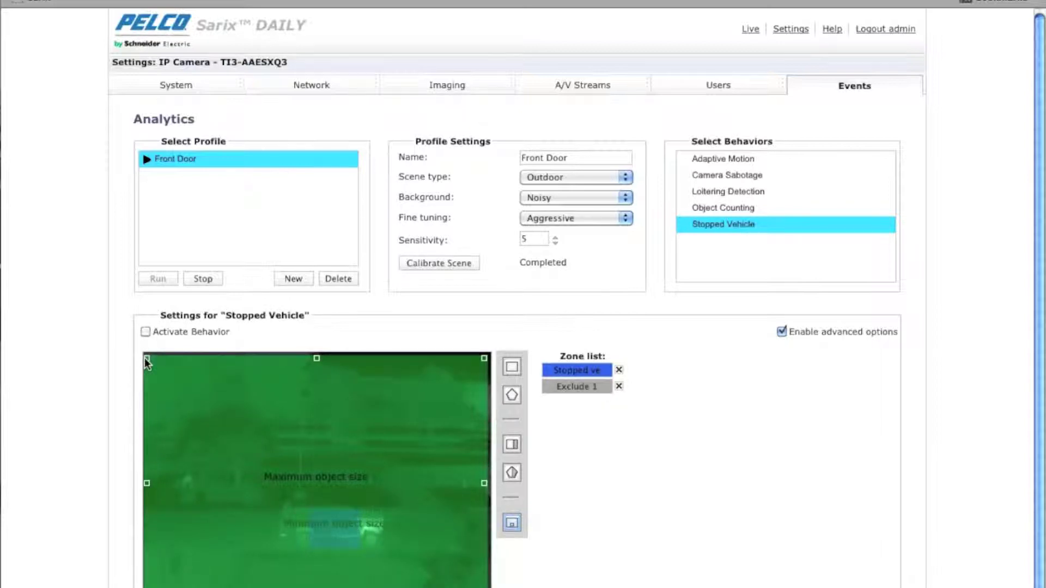
drag(145, 354, 320, 517)
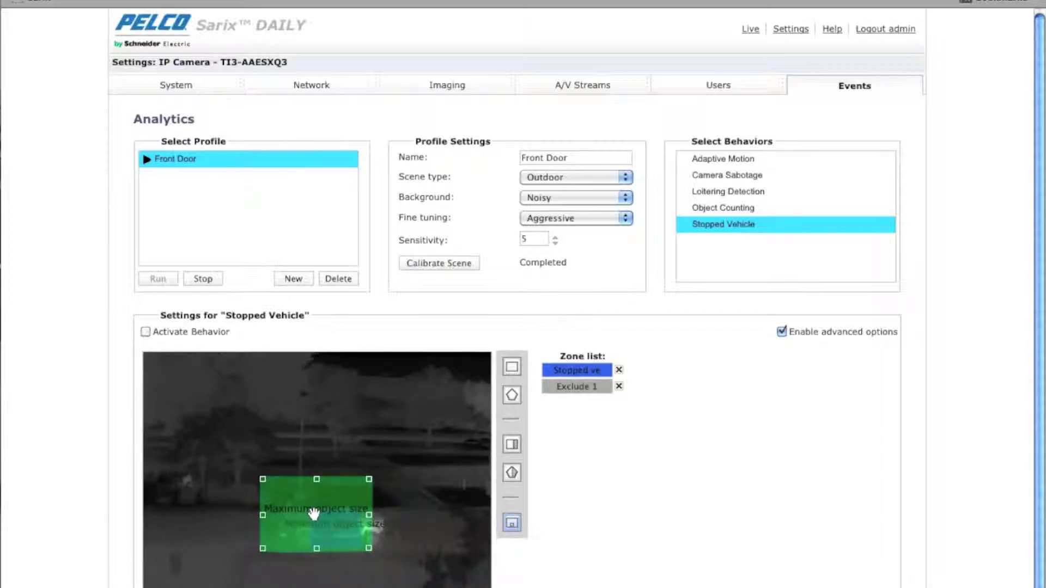
drag(377, 482, 404, 492)
mouse_move(266, 523)
mouse_down()
mouse_move(243, 523)
mouse_move(260, 523)
mouse_up()
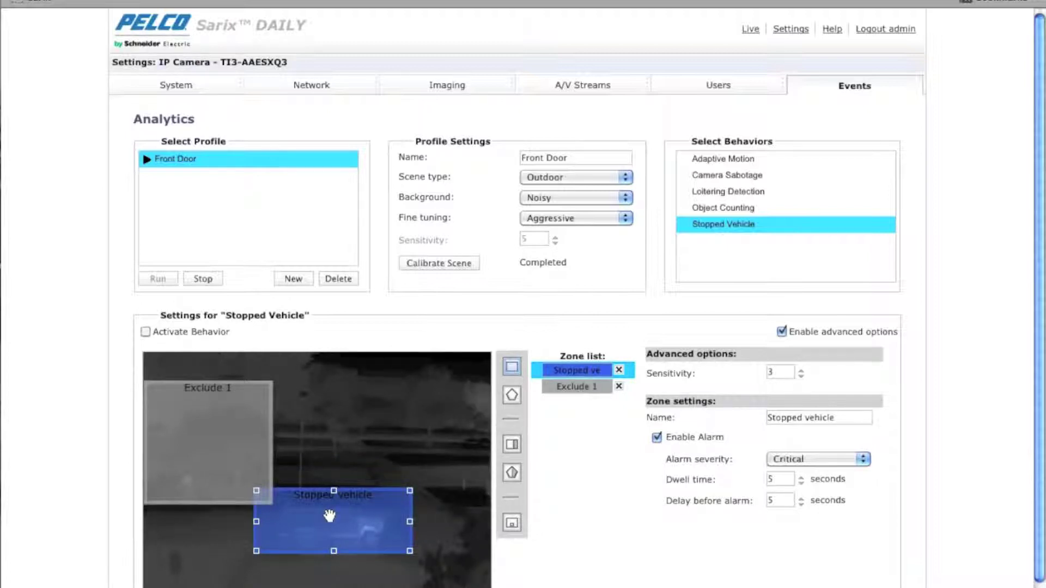
Step: Activate the Stopped Vehicle behavior in the Front Door profile and go to the live view
click(145, 331)
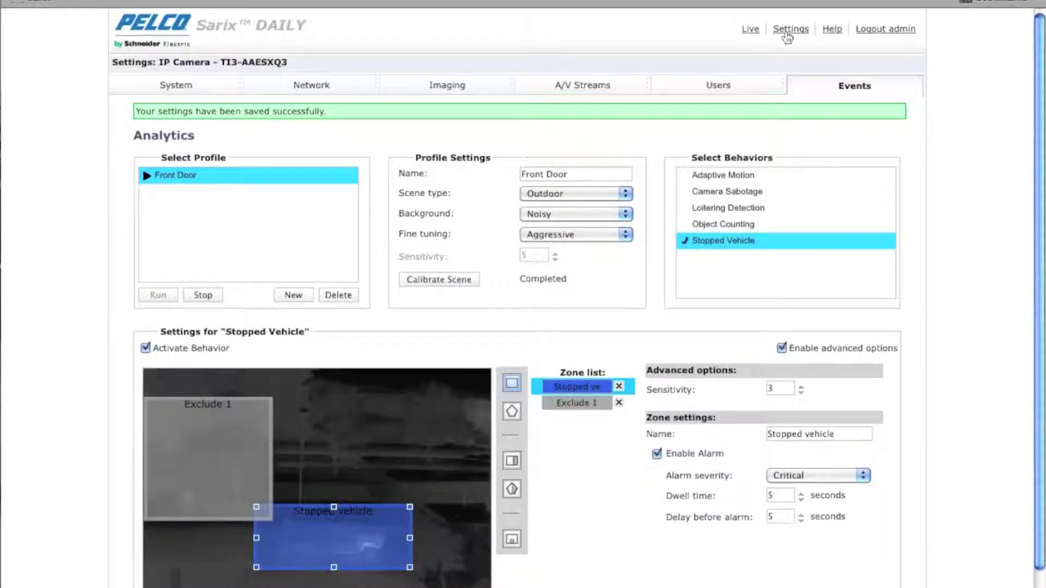
click(749, 33)
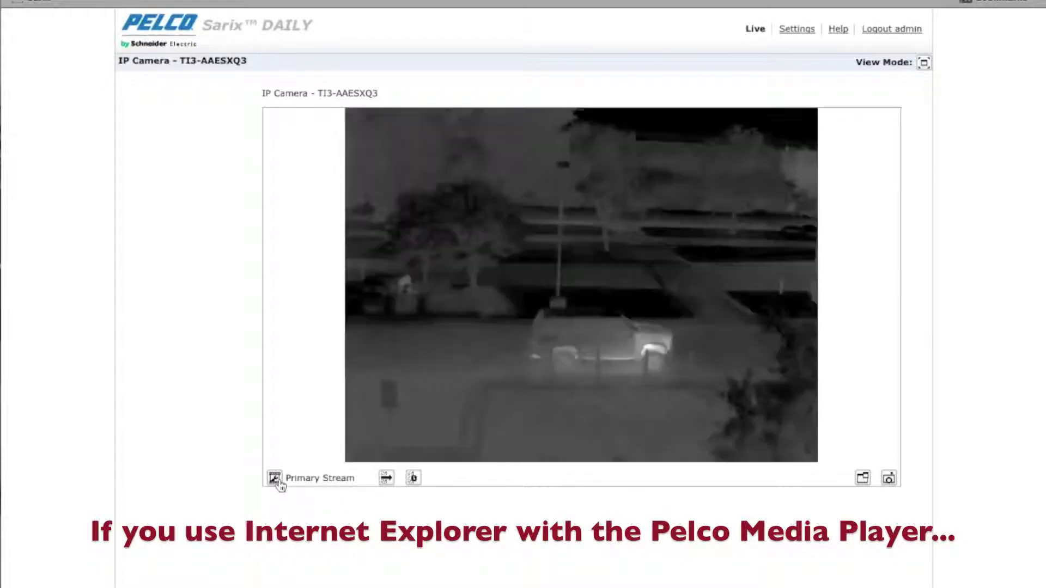
Step: Switch the live player from the video stream to the Event Stream of Analytics Alerts
click(274, 478)
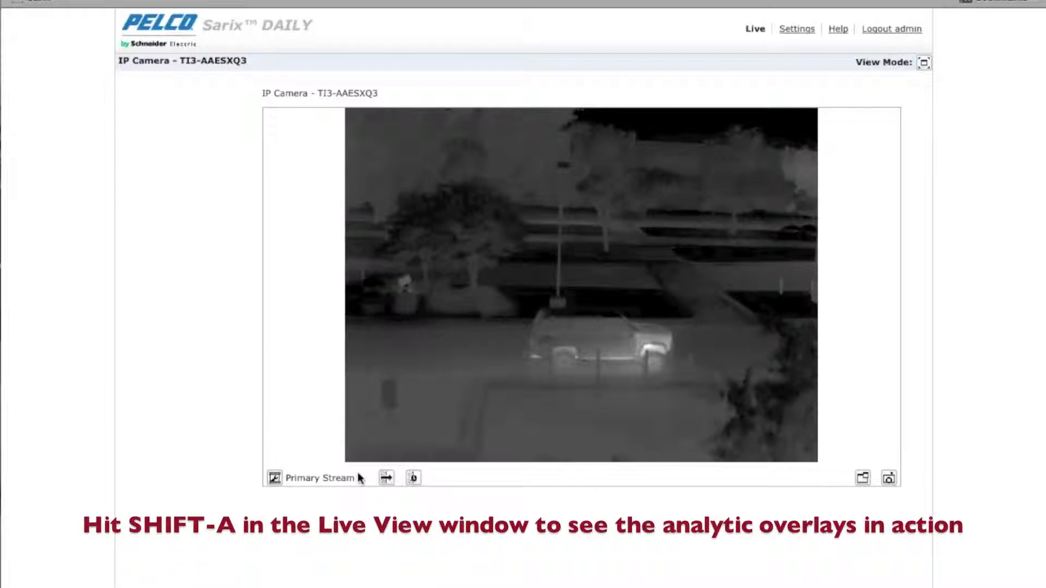
click(270, 478)
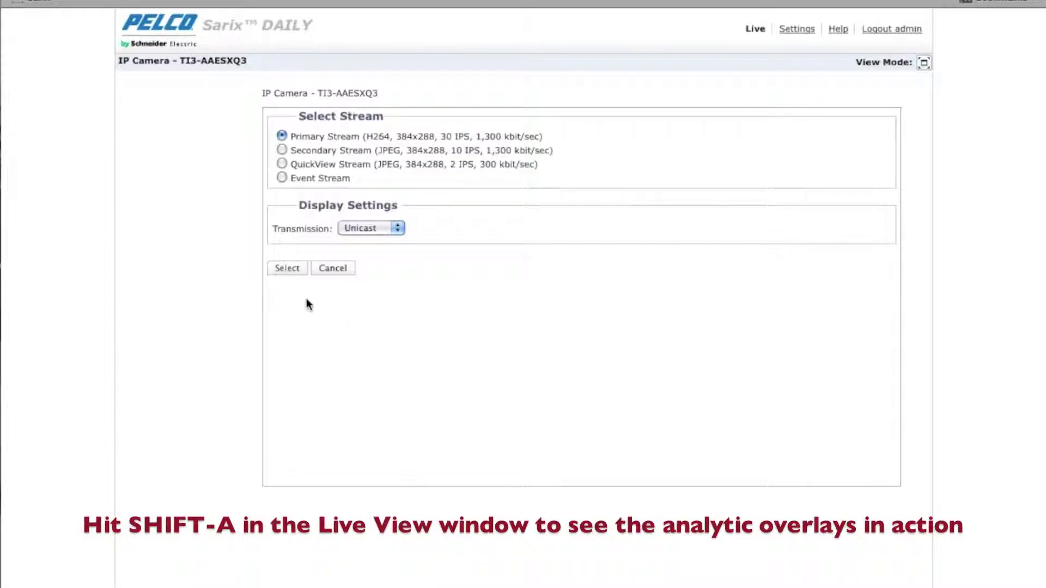
click(283, 179)
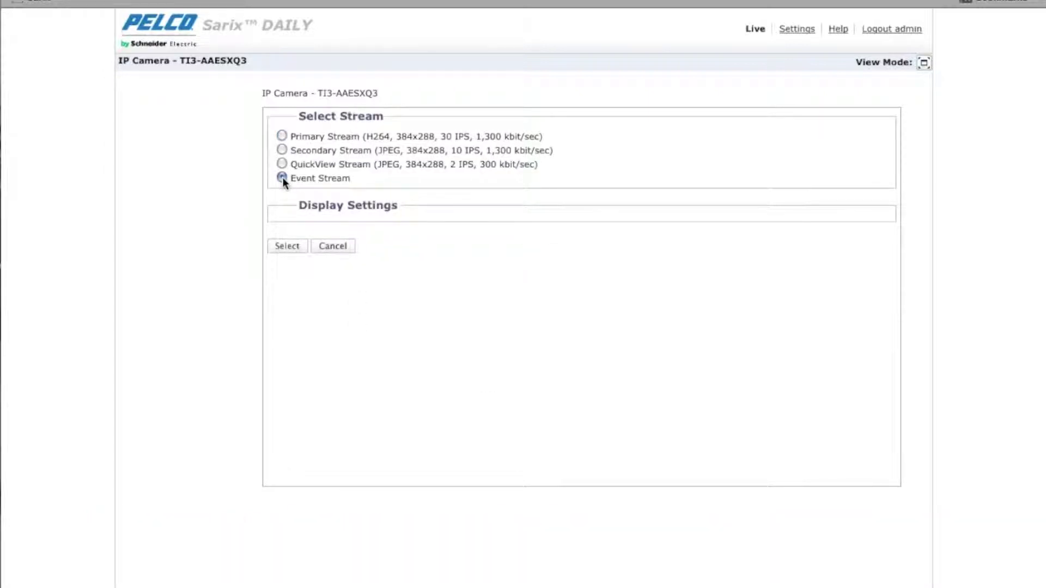
click(286, 247)
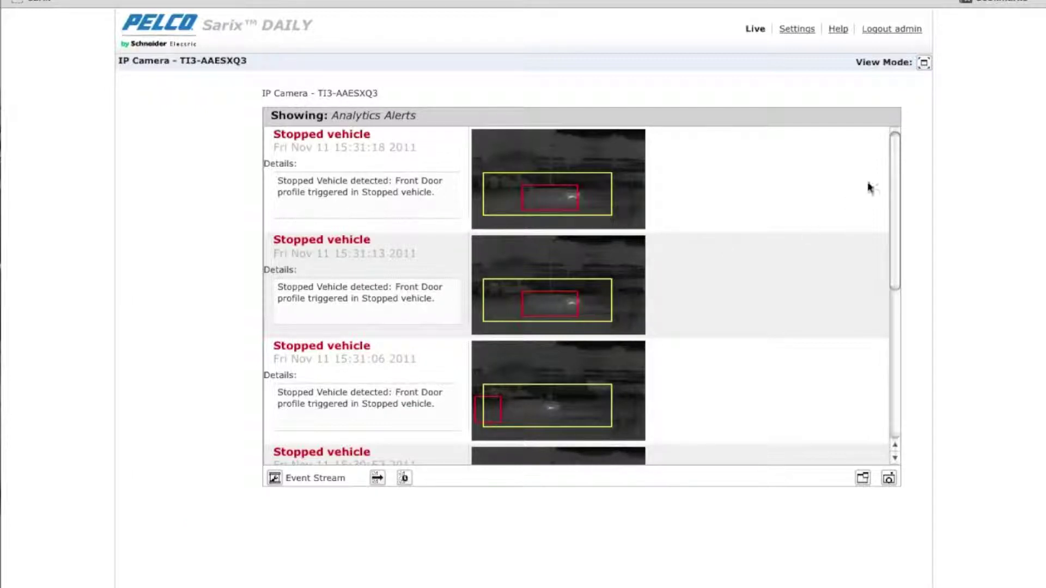
Step: Scroll through the Front Door Stopped vehicle alerts from 15:30:49 to 15:31:18
mouse_move(894, 145)
mouse_down()
mouse_move(899, 250)
mouse_move(888, 312)
mouse_move(896, 137)
mouse_up()
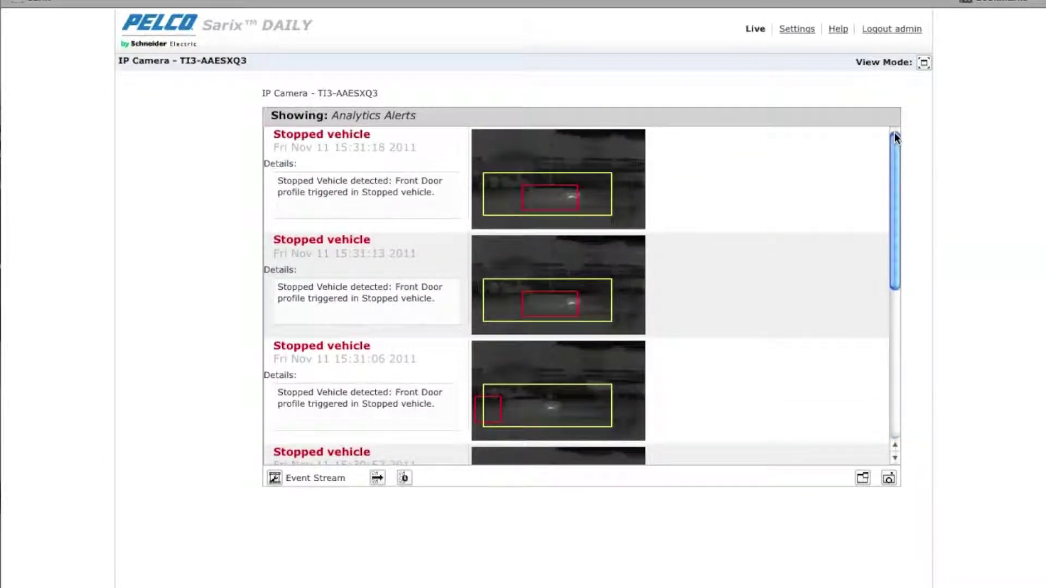